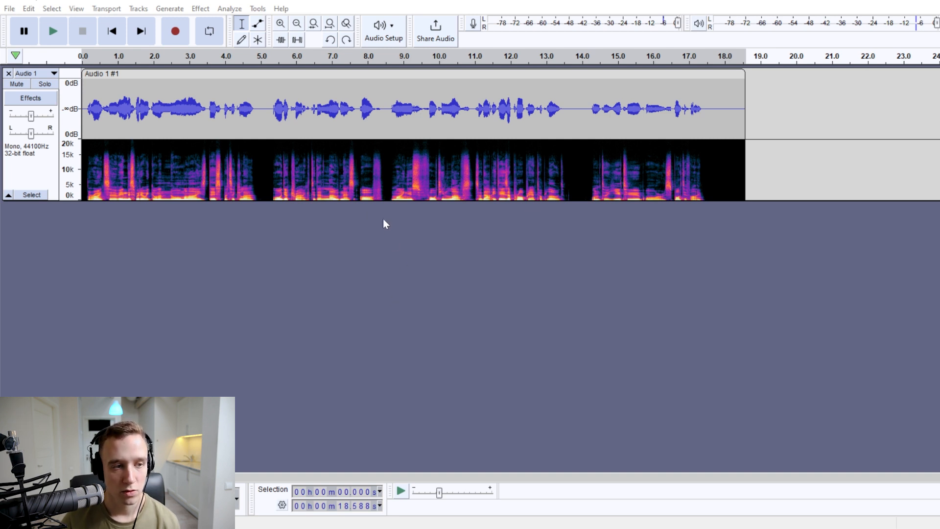
# Step: Normalize the perceived loudness of the entire audio track to -14 LUFS, with independent stereo channel normalization turned off
pyautogui.moveTo(393, 201); pyautogui.dragTo(387, 211)
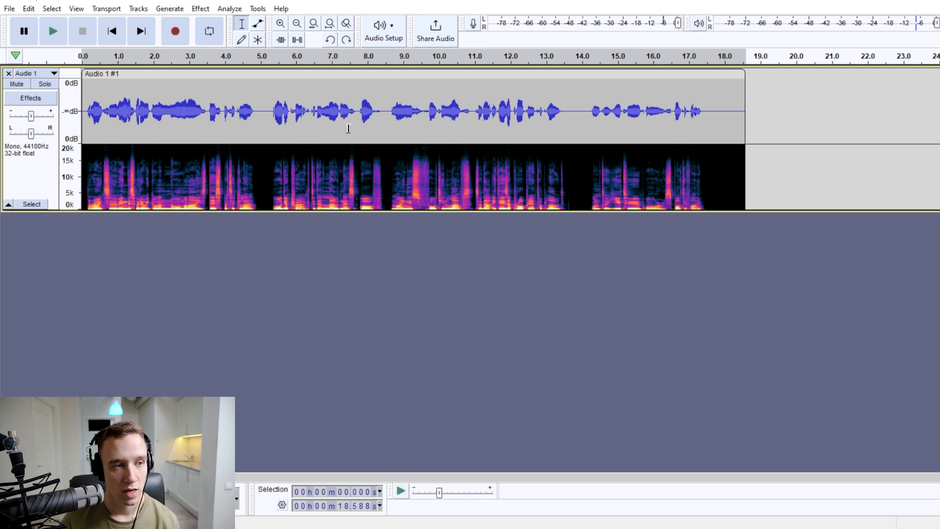
pyautogui.hotkey('ctrl', 'a')
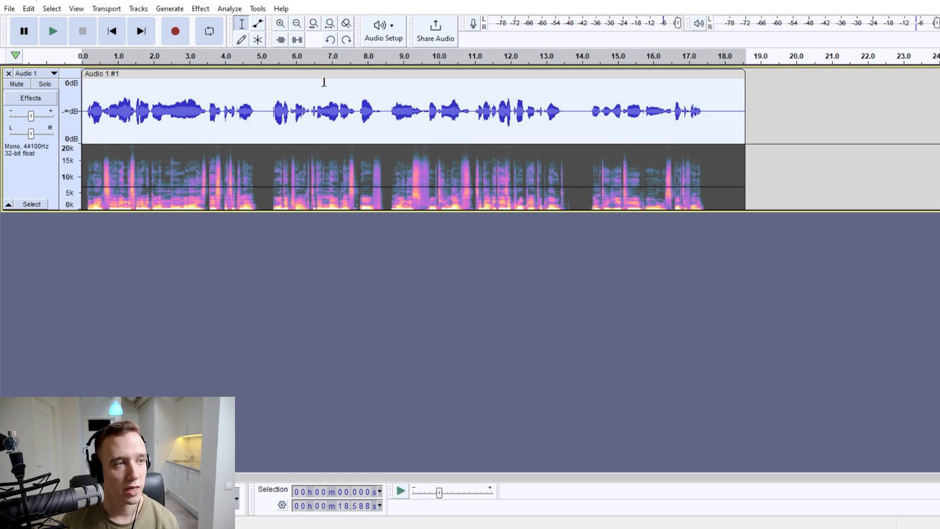
pyautogui.click(200, 9)
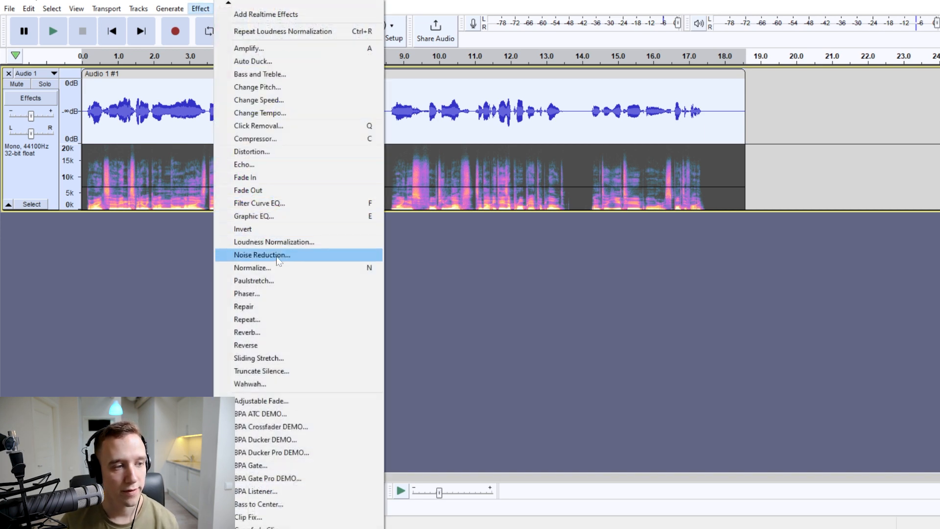
pyautogui.click(274, 242)
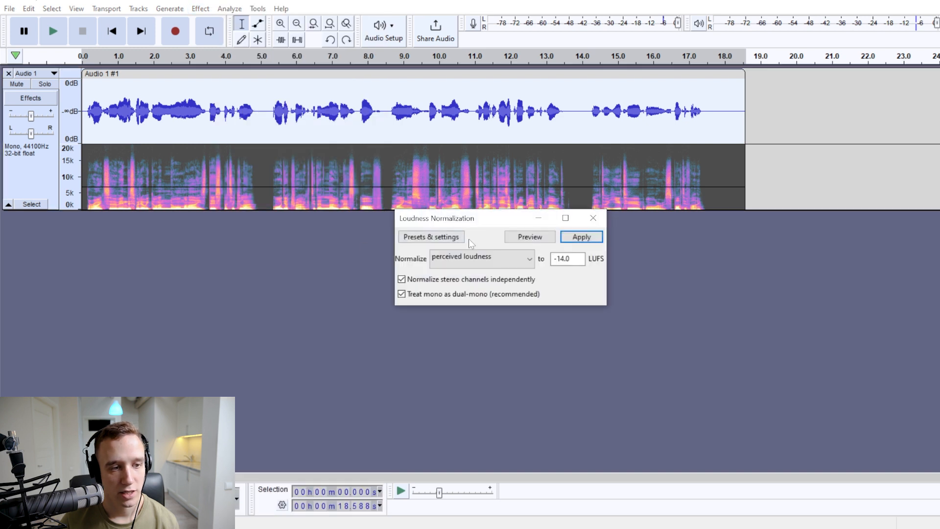
pyautogui.click(505, 255)
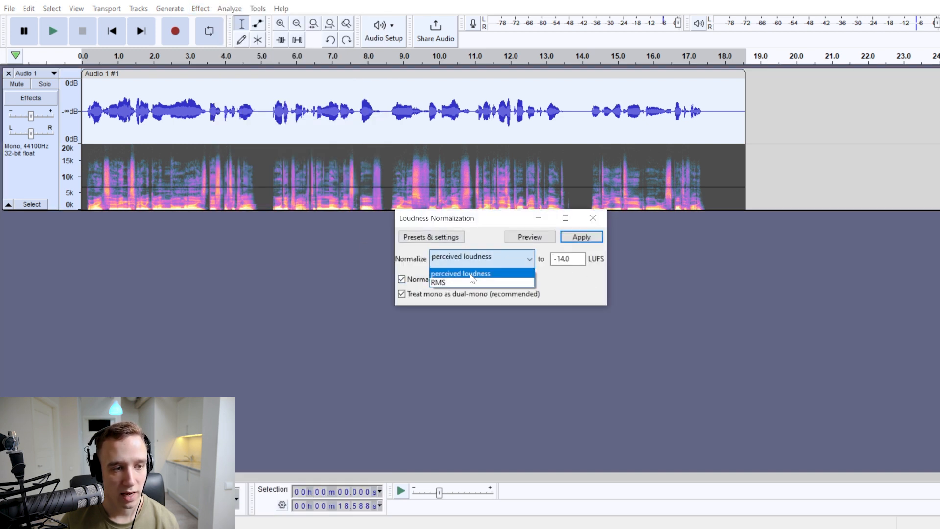
pyautogui.click(437, 275)
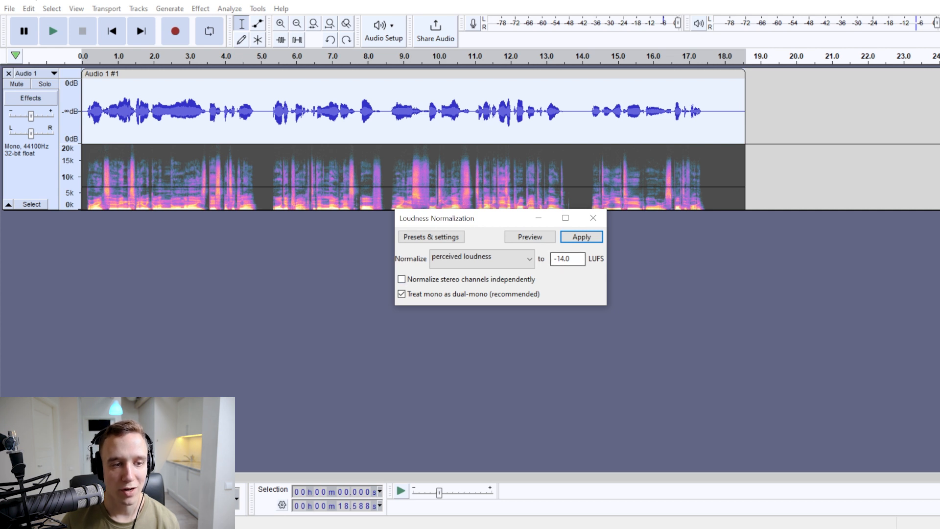
pyautogui.click(581, 237)
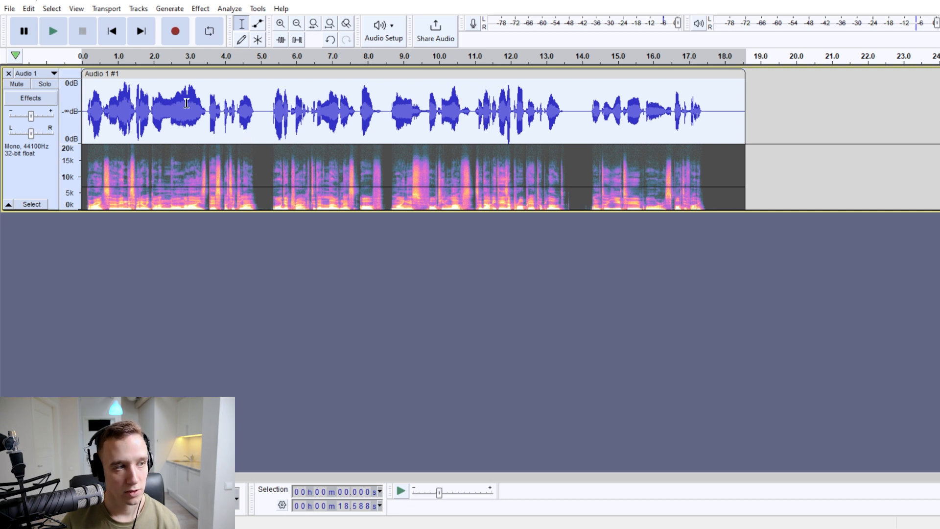
pyautogui.click(550, 103)
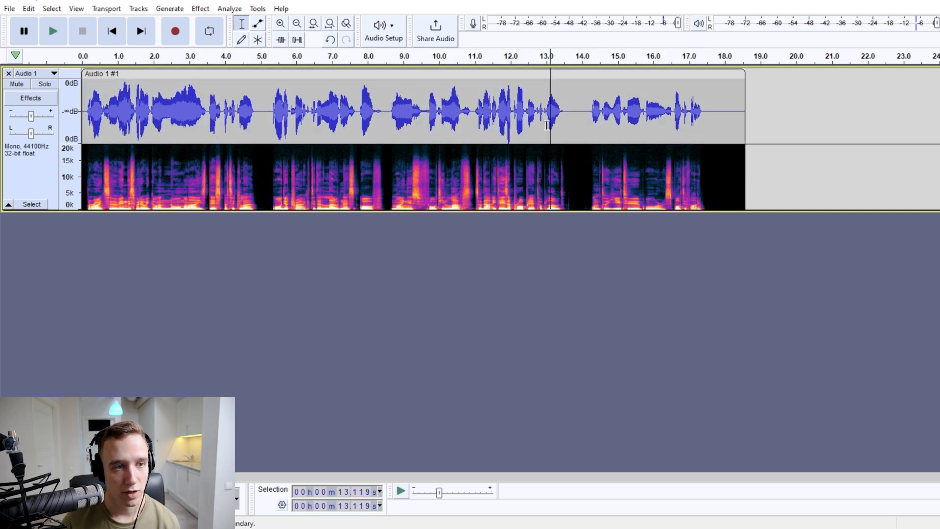
# Step: Amplify only the loud peak near 12 seconds by -2.5 dB
pyautogui.moveTo(512, 93); pyautogui.dragTo(504, 92)
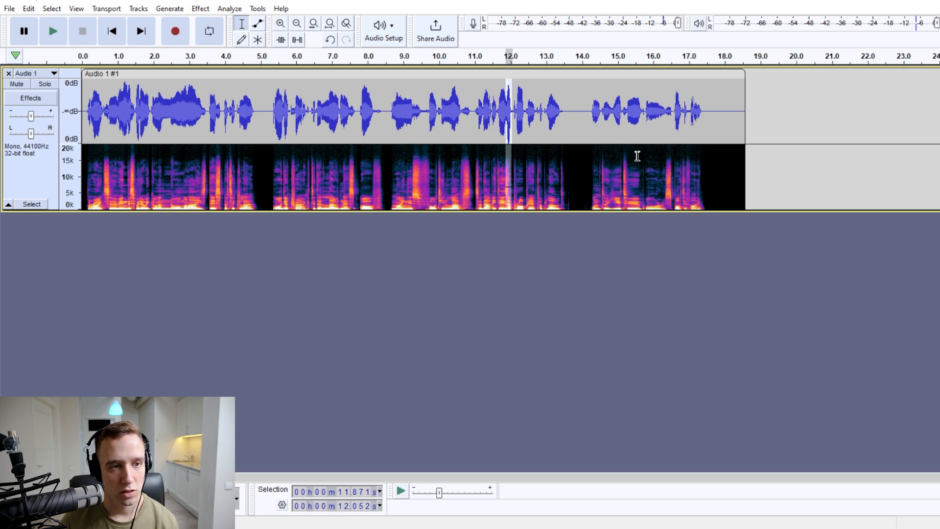
pyautogui.click(204, 8)
pyautogui.click(283, 49)
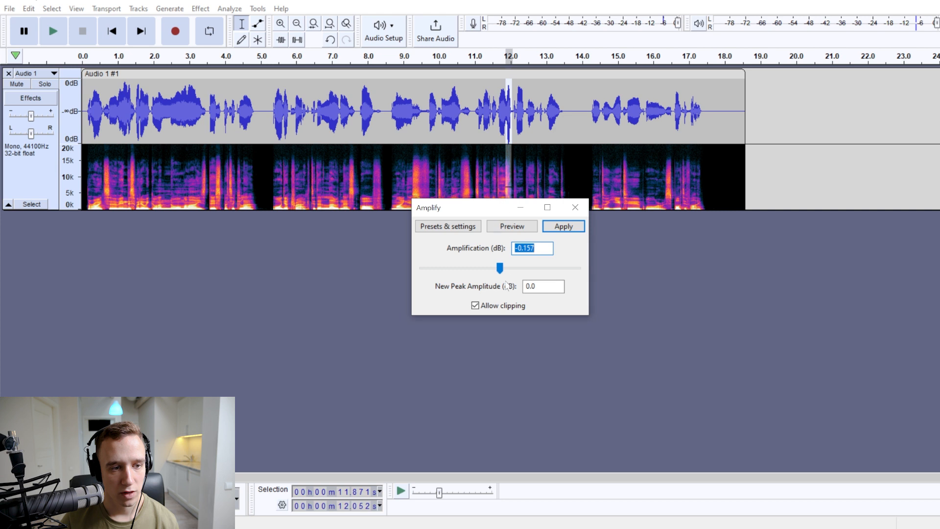
pyautogui.click(498, 269)
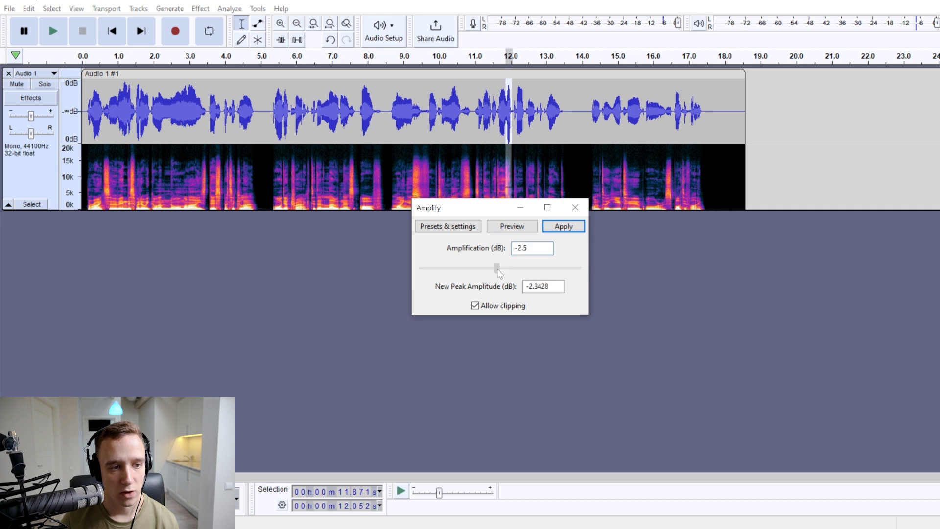
pyautogui.click(563, 227)
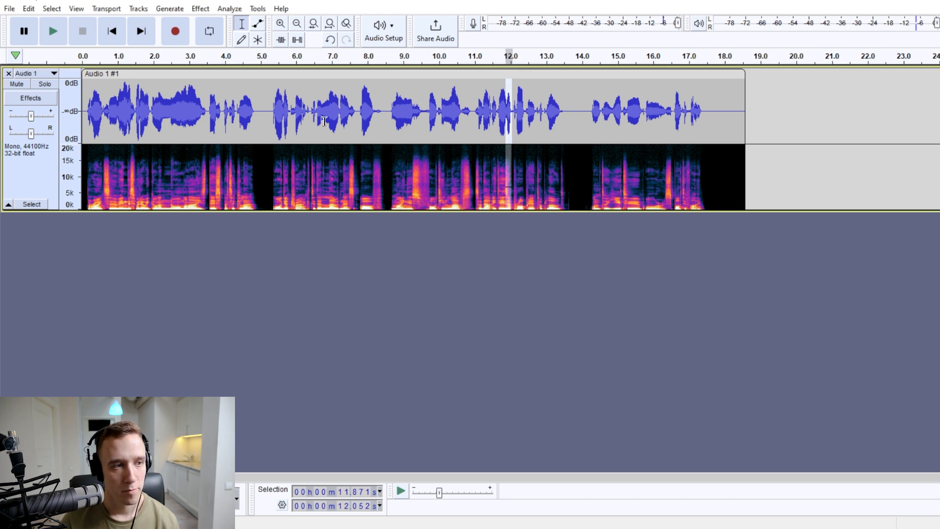
# Step: Reapply Loudness Normalization to the entire track with perceived loudness set to -14 LUFS
pyautogui.hotkey('ctrl', 'a')
pyautogui.click(201, 9)
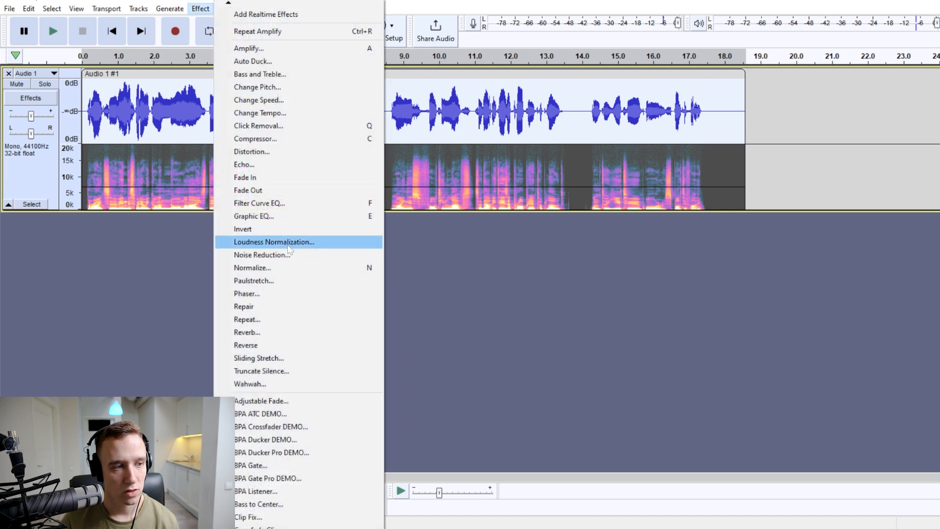
pyautogui.click(274, 240)
pyautogui.click(589, 237)
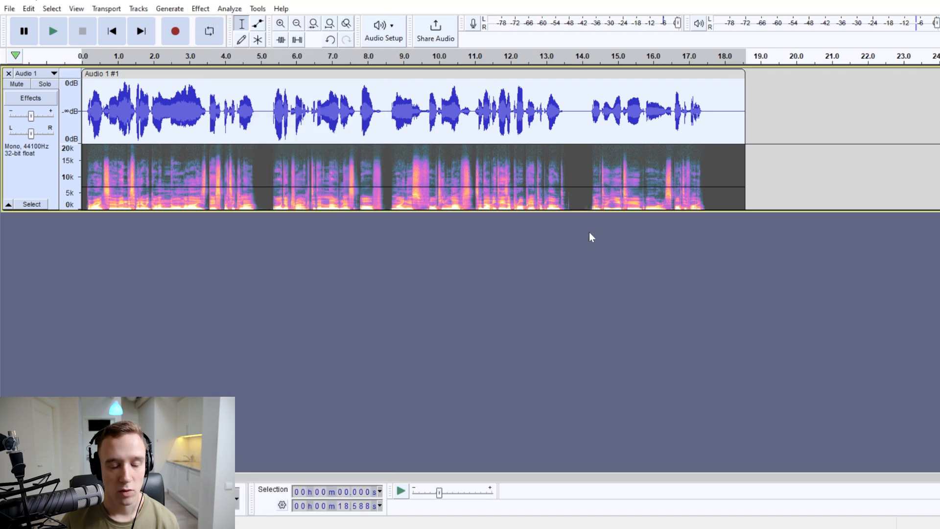
pyautogui.click(288, 101)
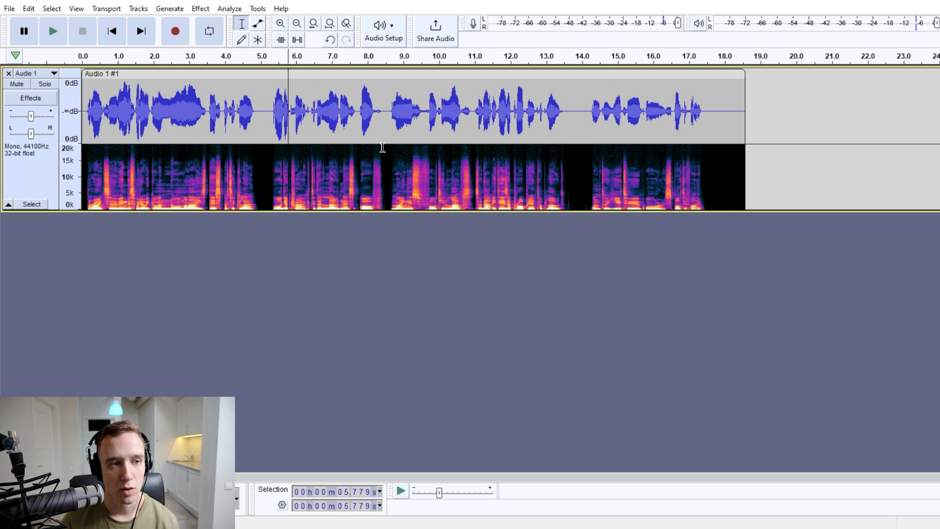
# Step: Select the whole clip and normalize its perceived loudness to -12 LUFS
pyautogui.doubleClick(445, 116)
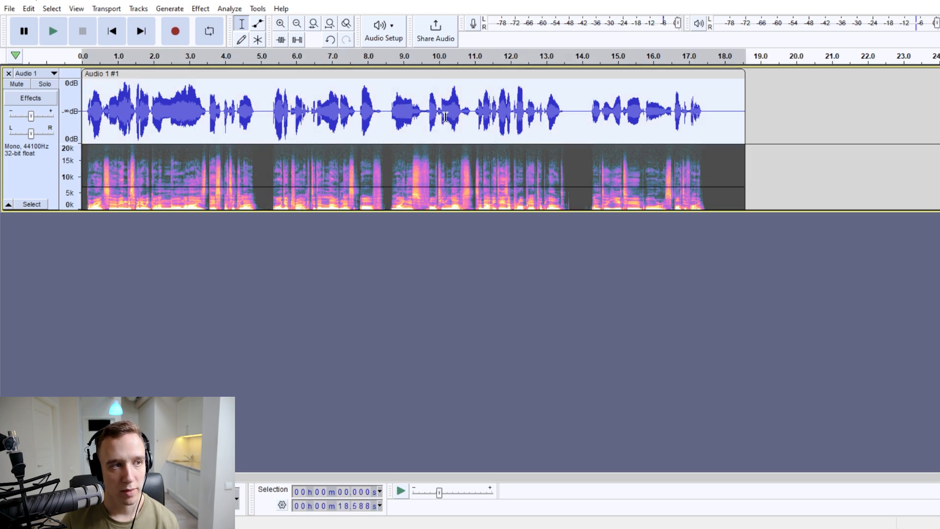
pyautogui.click(200, 8)
pyautogui.click(274, 242)
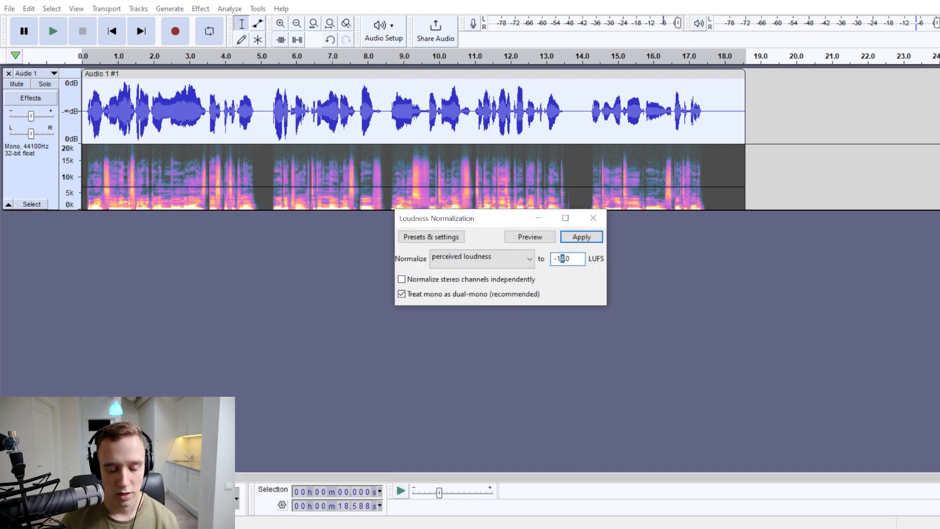
pyautogui.click(581, 237)
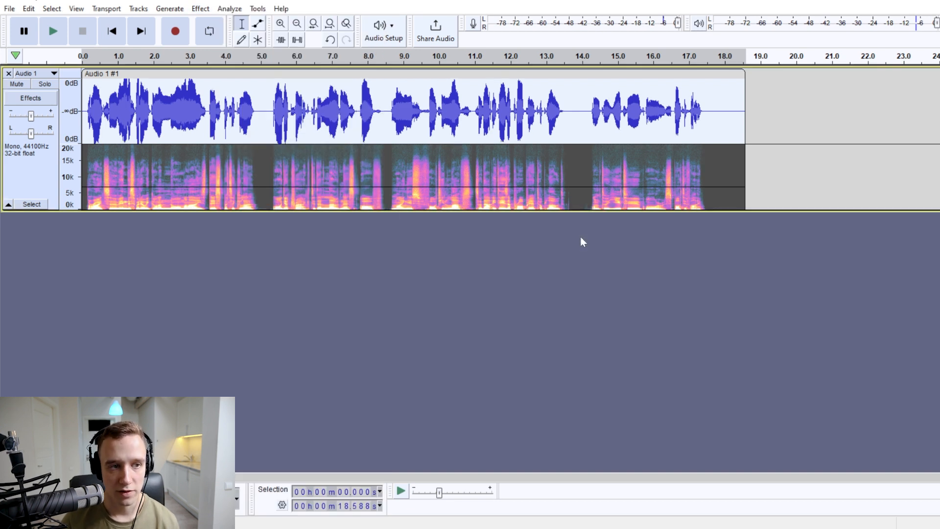
pyautogui.click(193, 112)
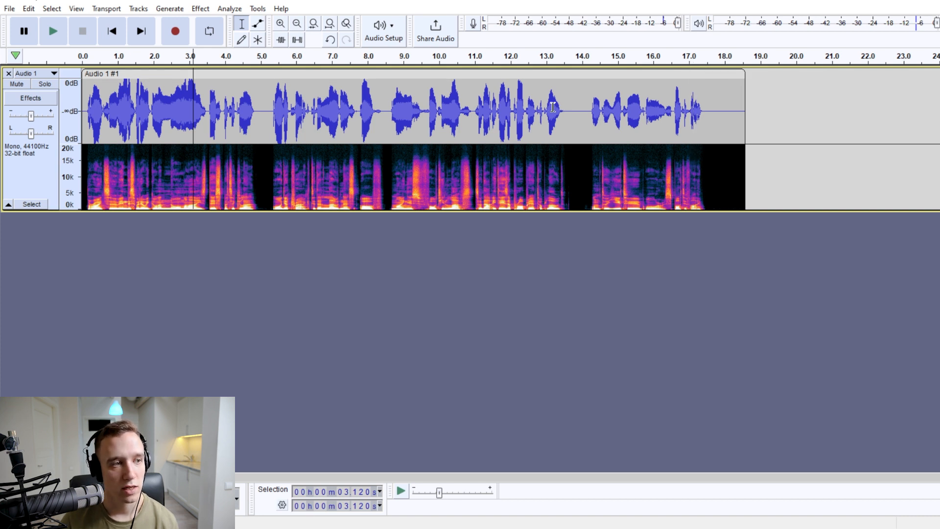
pyautogui.click(506, 108)
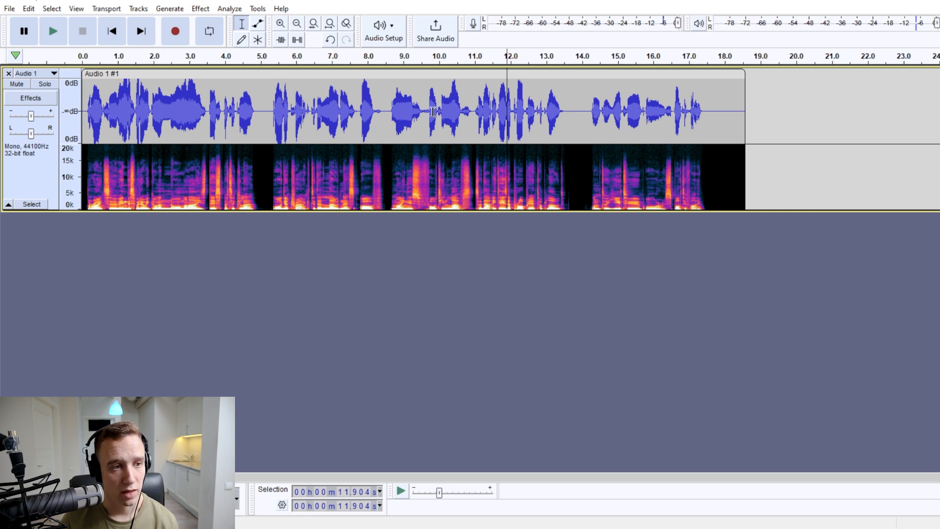
pyautogui.hotkey('ctrl', 'a')
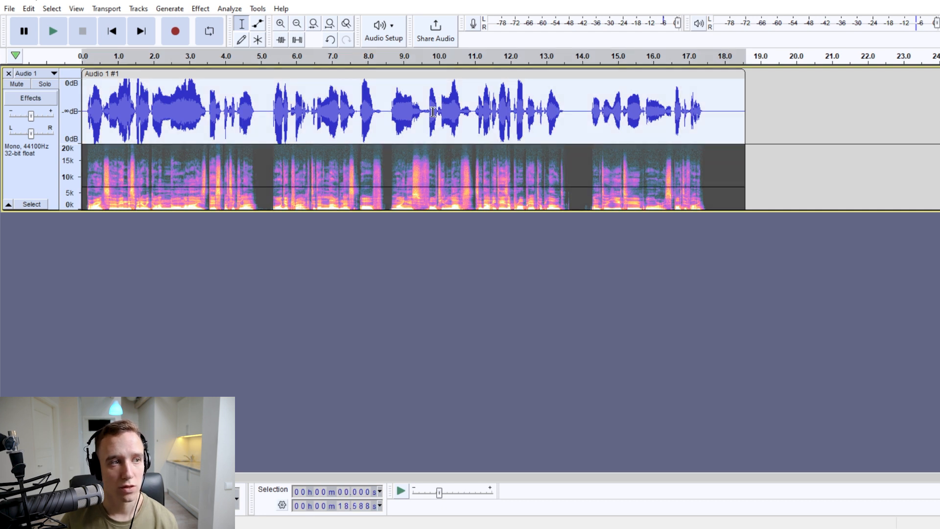
pyautogui.click(200, 8)
pyautogui.click(240, 138)
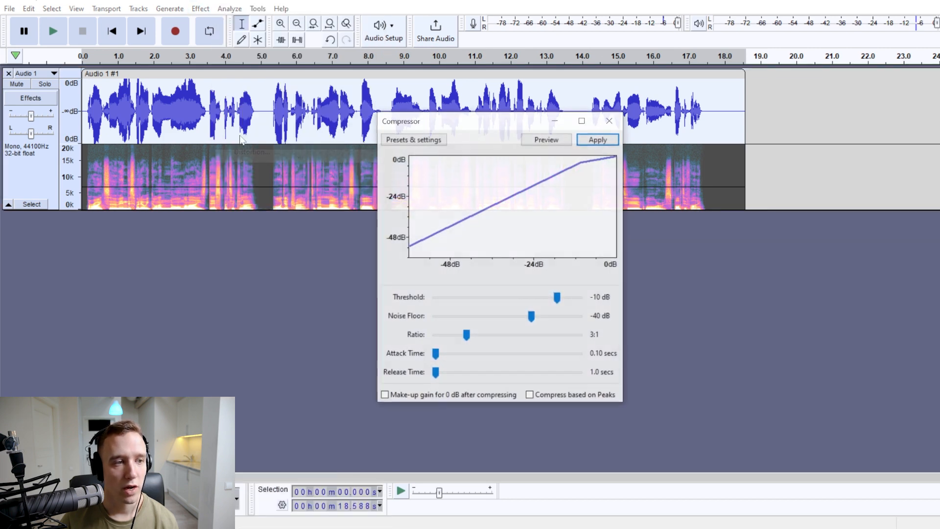
pyautogui.click(609, 120)
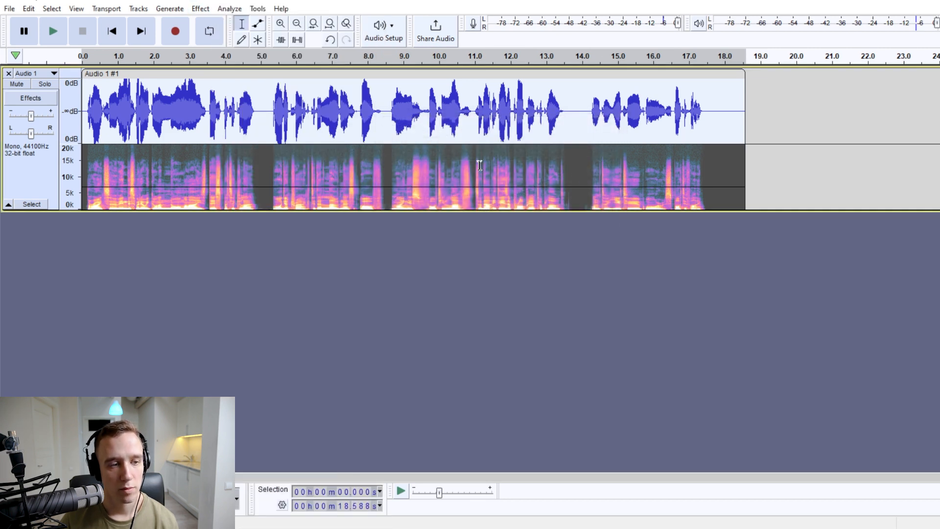
# Step: Enlarge the track's height and compress the entire track with a -10 dB threshold, -40 dB noise floor and 3:1 ratio
pyautogui.moveTo(412, 211); pyautogui.dragTo(407, 400)
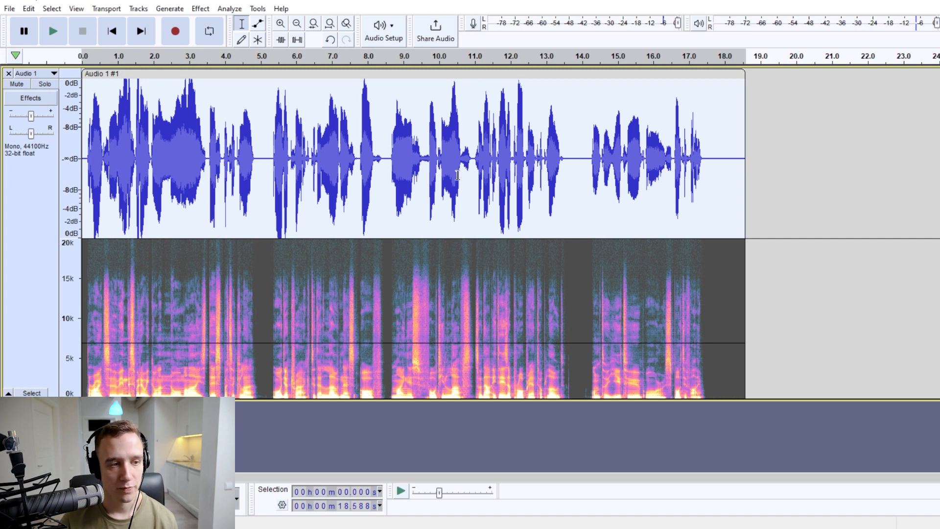
pyautogui.moveTo(416, 401); pyautogui.dragTo(412, 441)
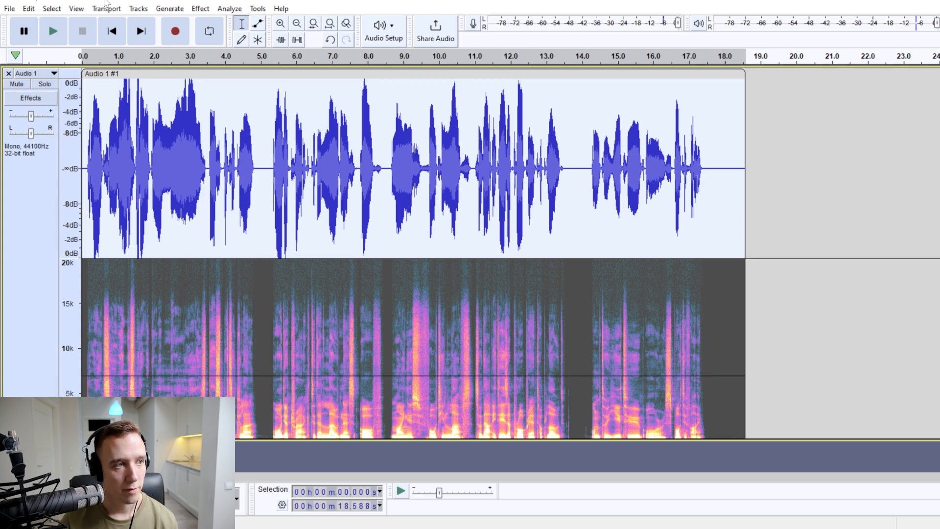
pyautogui.click(201, 9)
pyautogui.click(255, 139)
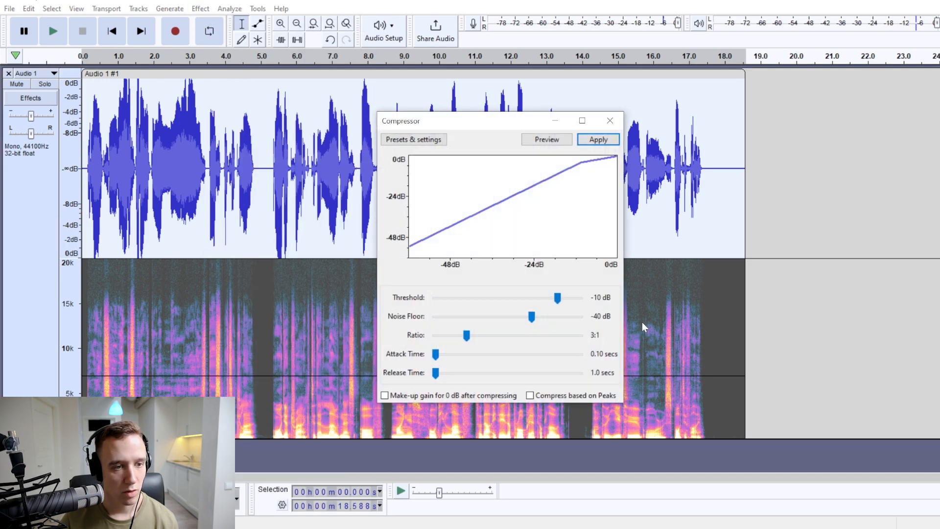
pyautogui.moveTo(492, 127); pyautogui.dragTo(710, 100)
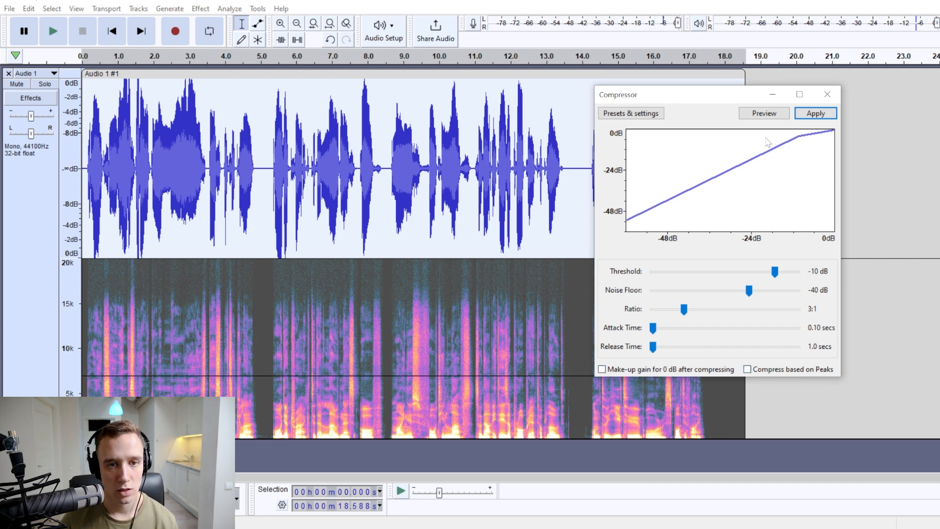
pyautogui.click(815, 113)
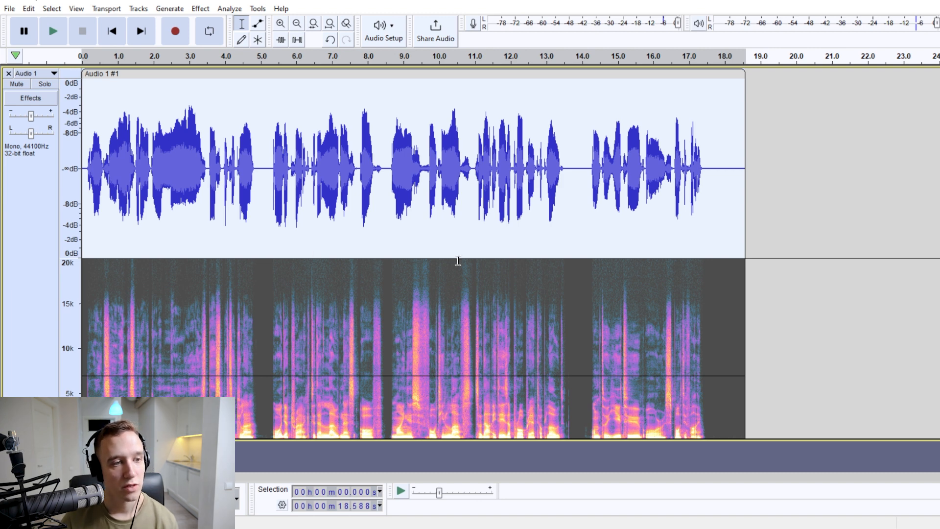
# Step: Apply Loudness Normalization to the whole compressed track at -12 LUFS perceived loudness, then clear the selection
pyautogui.click(200, 8)
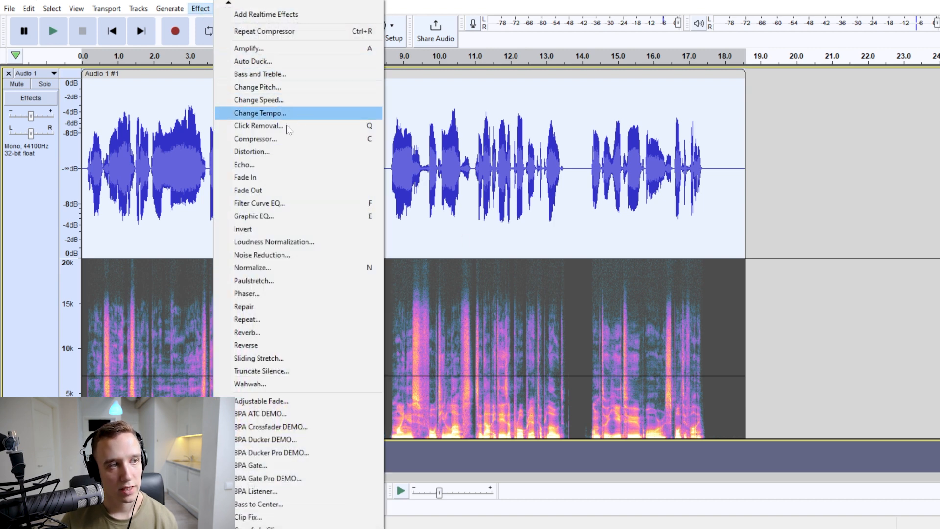
pyautogui.click(286, 242)
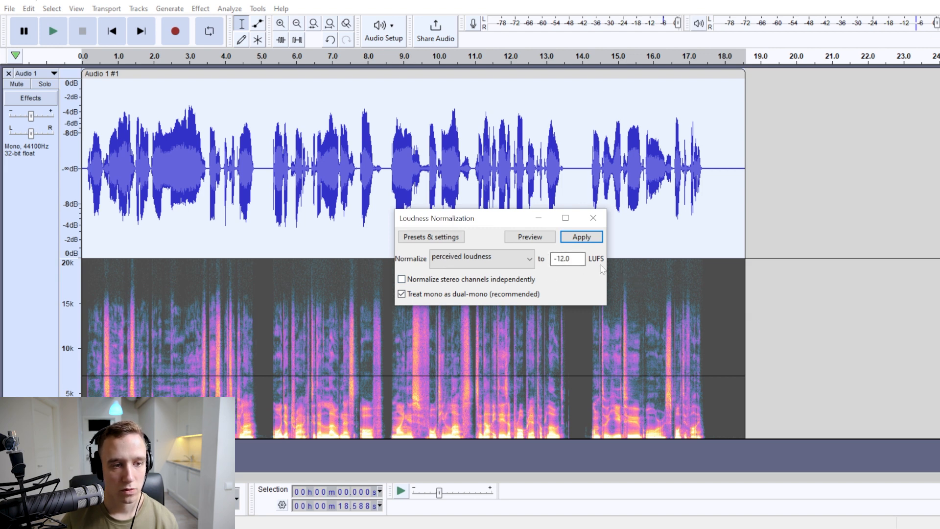
pyautogui.moveTo(483, 220); pyautogui.dragTo(479, 230)
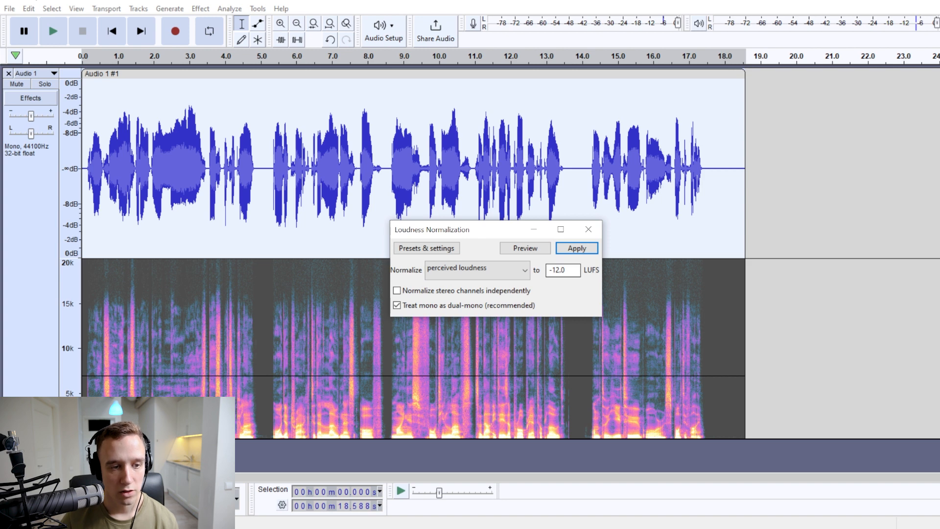
pyautogui.click(576, 249)
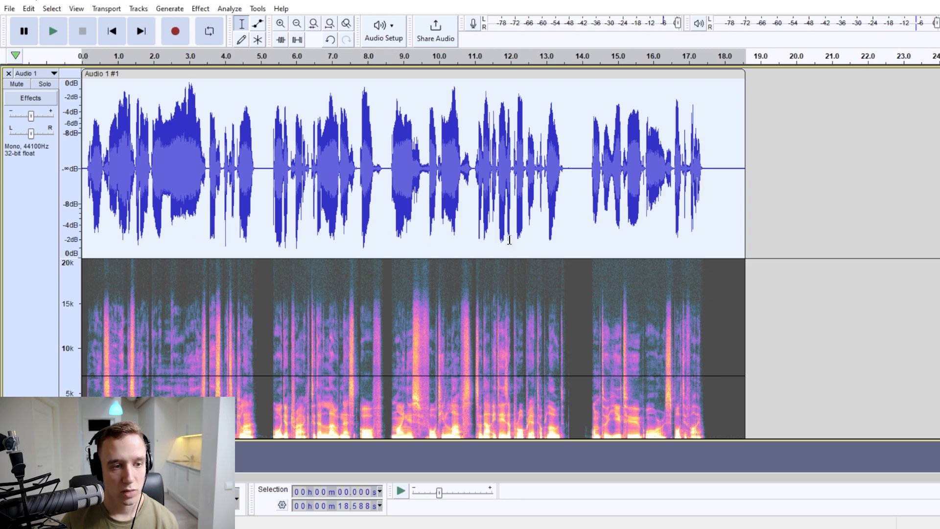
pyautogui.click(567, 240)
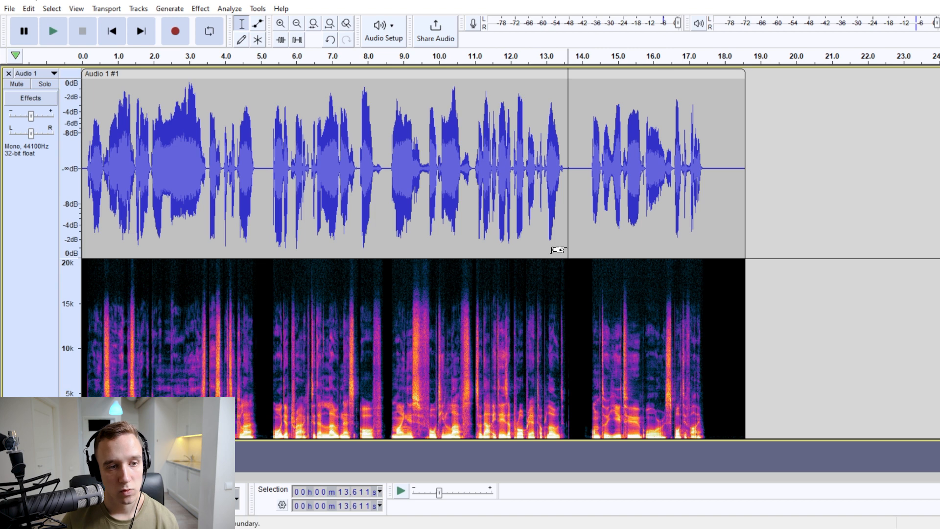